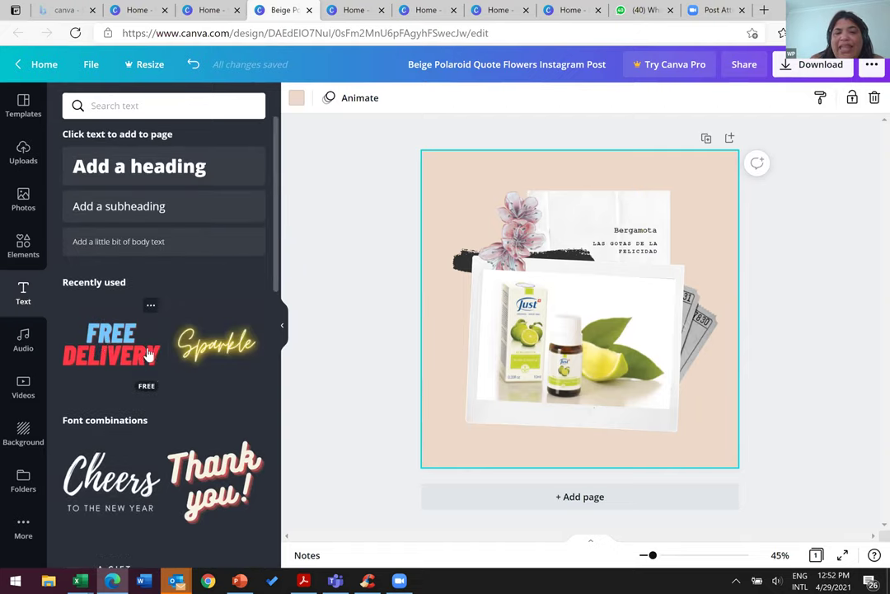
Place the FREE DELIVERY text combination over the lower part of the page and undo the duplicate copy
{"action": "left_click_drag", "start_coordinate": [114, 349], "coordinate": [447, 209]}
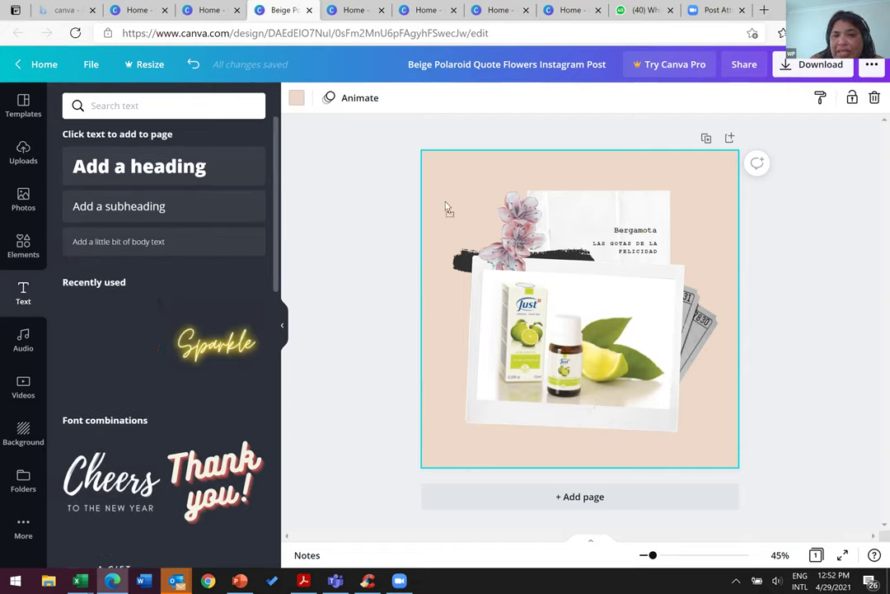
{"action": "left_click_drag", "start_coordinate": [428, 363], "coordinate": [497, 393]}
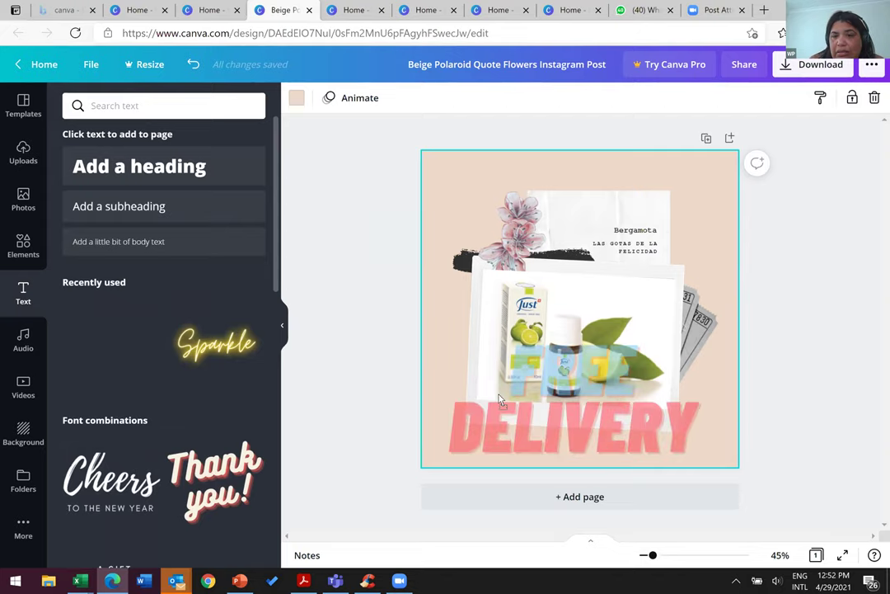
{"action": "key", "text": "Escape"}
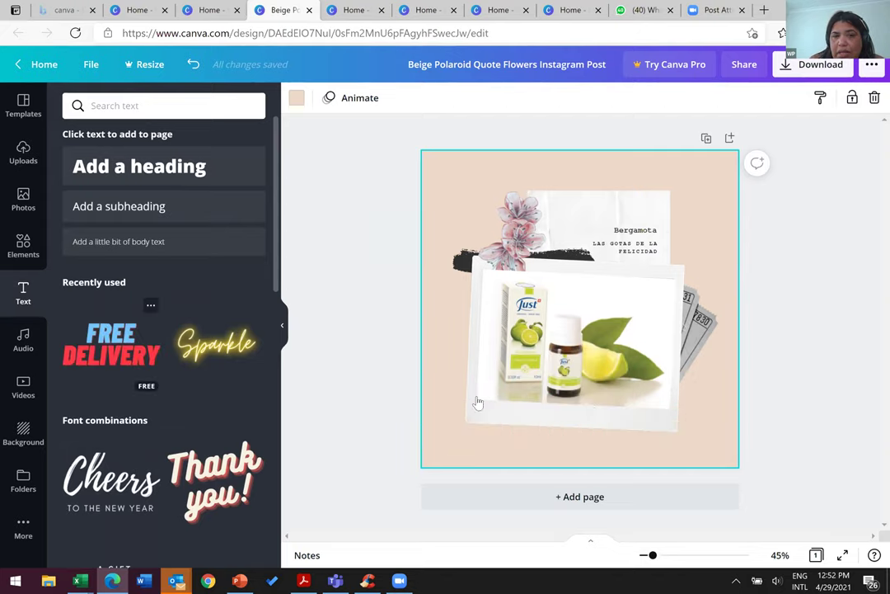
{"action": "left_click_drag", "start_coordinate": [545, 406], "coordinate": [544, 408]}
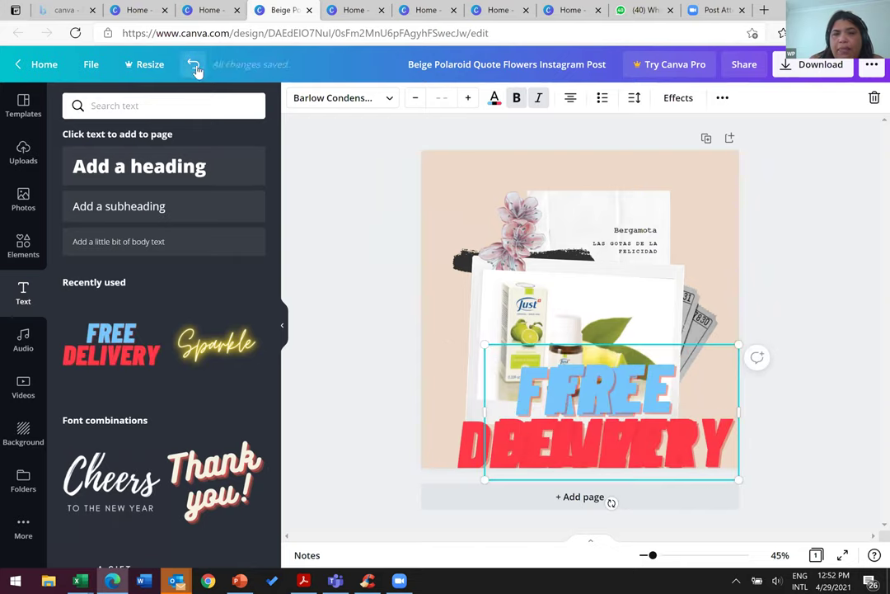
{"action": "key", "text": "ctrl+z"}
{"action": "mouse_move", "coordinate": [105, 353]}
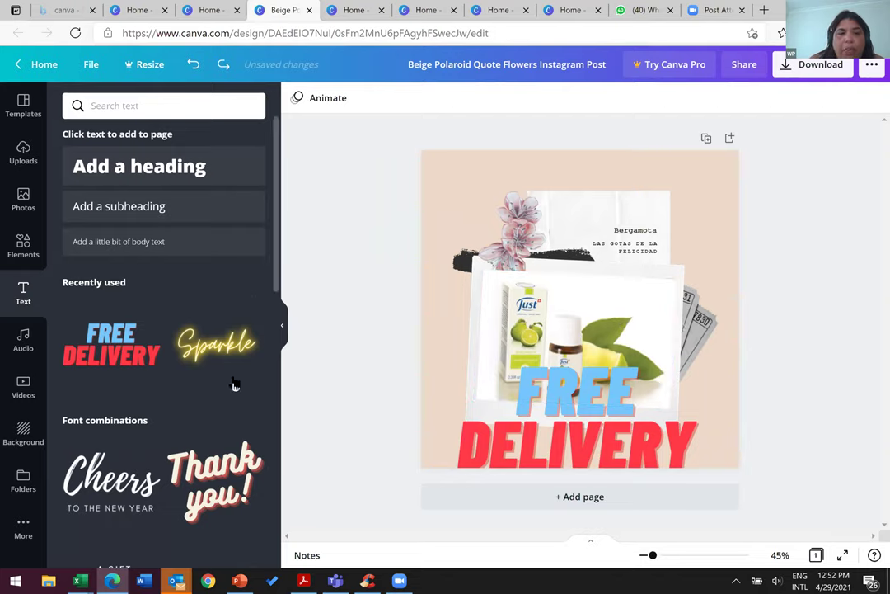
Add a heading at the top of the page, above the flower and paper collage, reading "Bergamota"
{"action": "scroll", "coordinate": [272, 330], "scroll_direction": "down", "scroll_amount": 2}
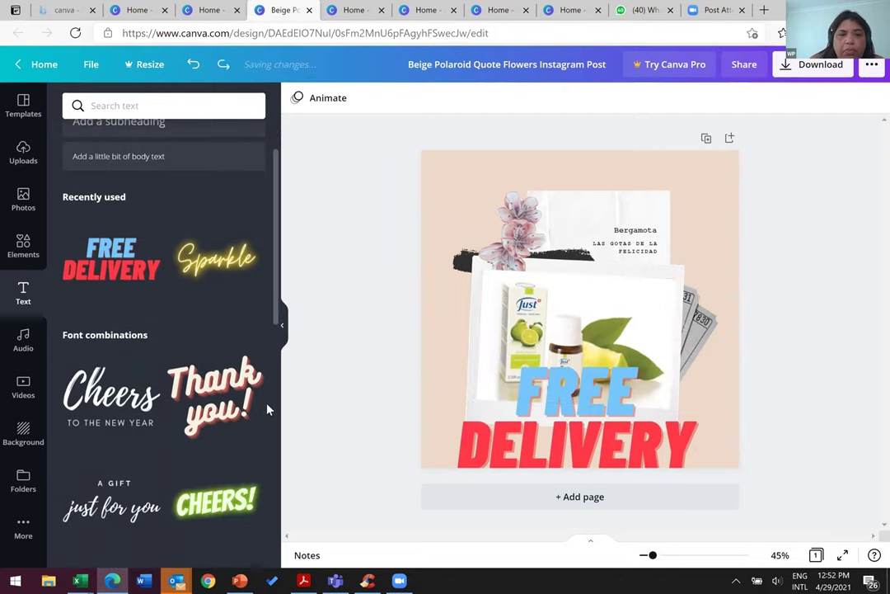
{"action": "scroll", "coordinate": [263, 453], "scroll_direction": "down", "scroll_amount": 5}
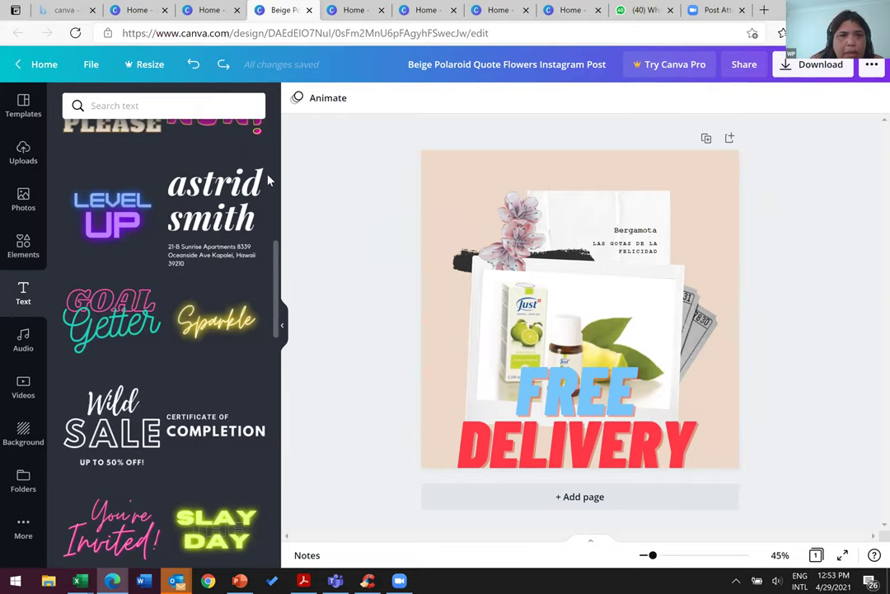
{"action": "scroll", "coordinate": [268, 180], "scroll_direction": "up", "scroll_amount": 8}
{"action": "left_click_drag", "start_coordinate": [341, 171], "coordinate": [566, 176]}
{"action": "left_click", "coordinate": [555, 191]}
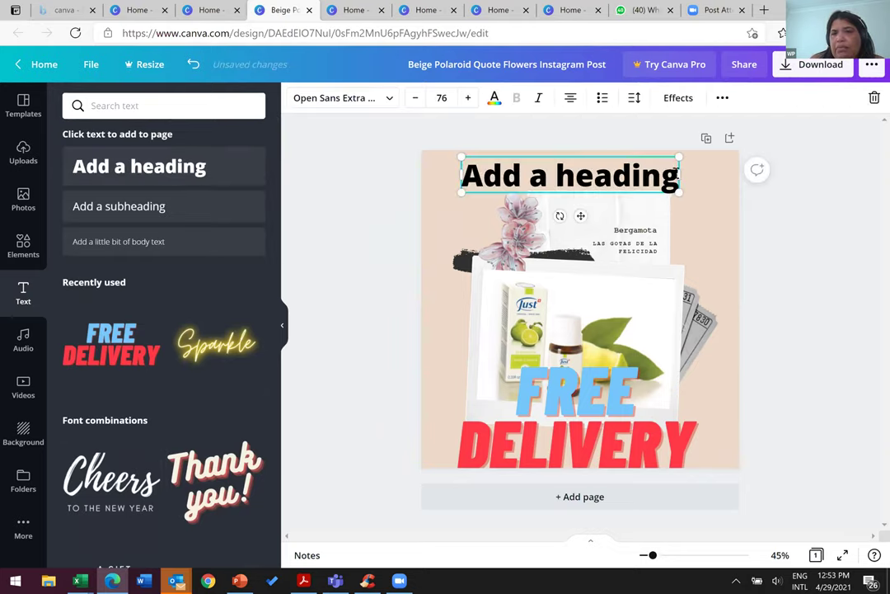
{"action": "left_click_drag", "start_coordinate": [681, 176], "coordinate": [416, 191]}
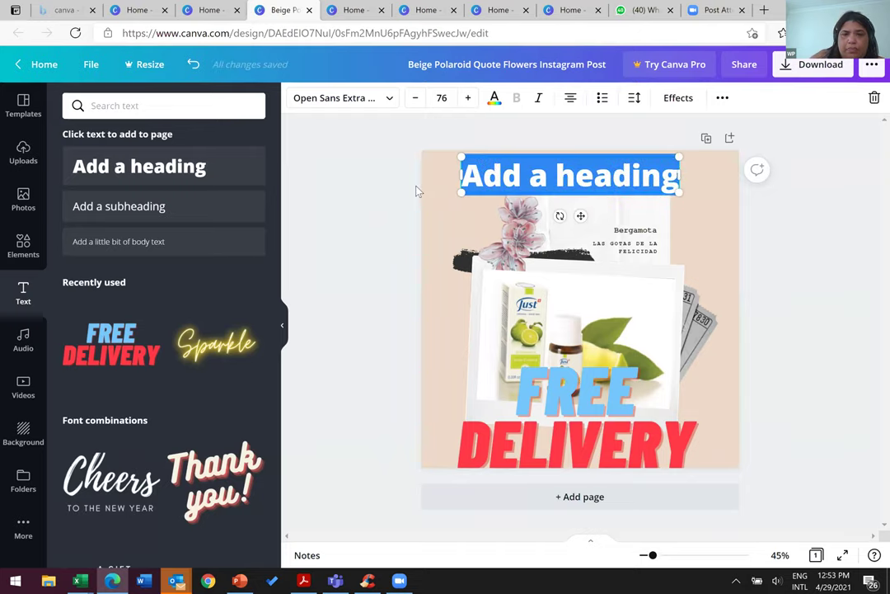
{"action": "type", "text": "Ber"}
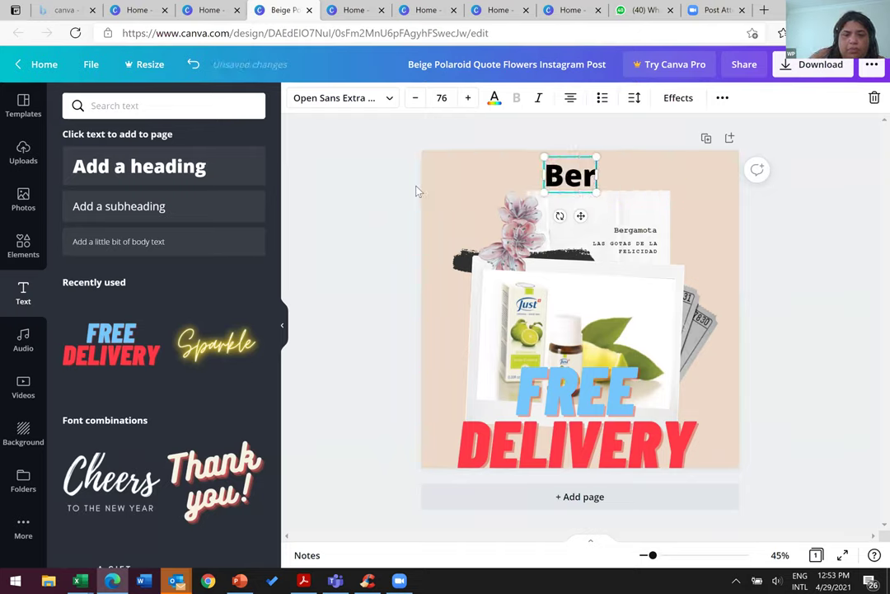
{"action": "type", "text": "gamota"}
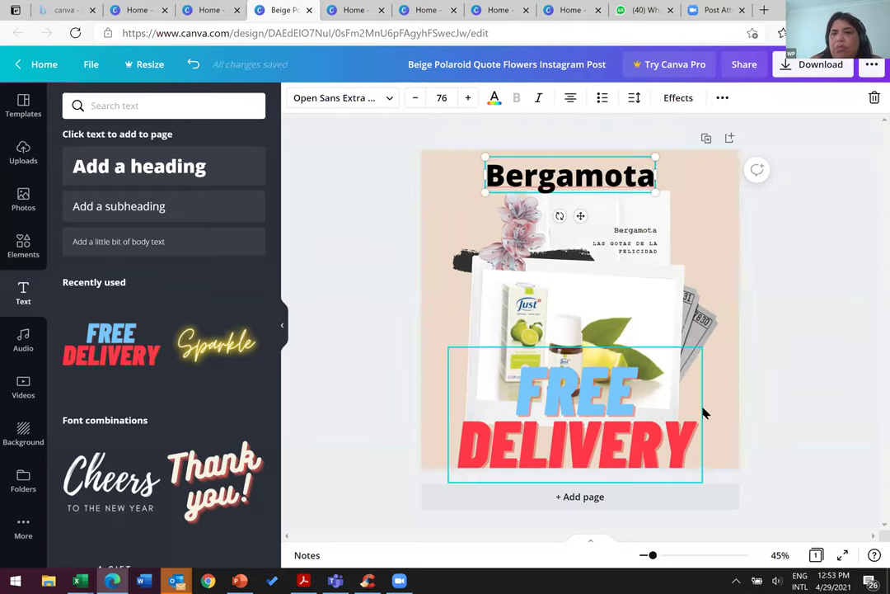
{"action": "left_click", "coordinate": [817, 308]}
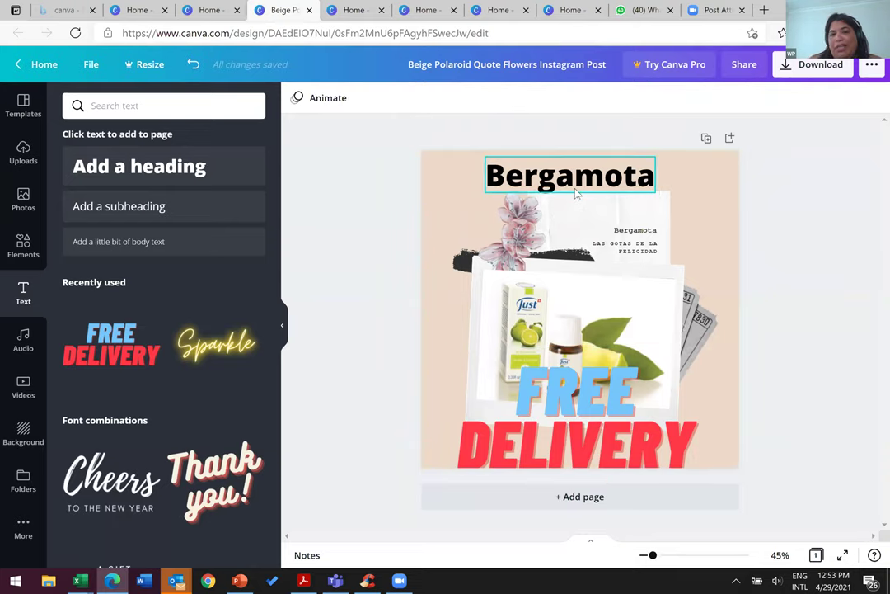
Check the download options for the design and the sources available for uploading media
{"action": "left_click", "coordinate": [812, 66]}
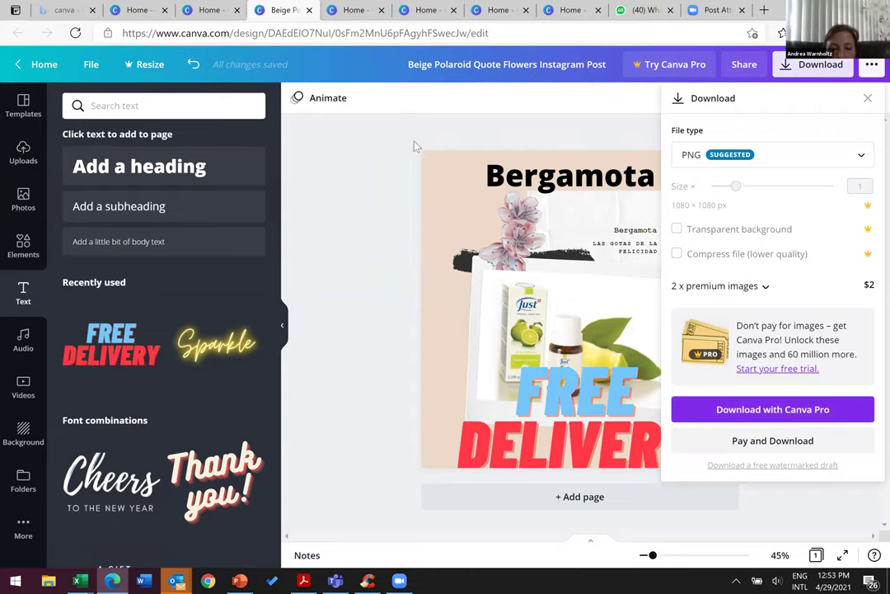
{"action": "left_click", "coordinate": [375, 138]}
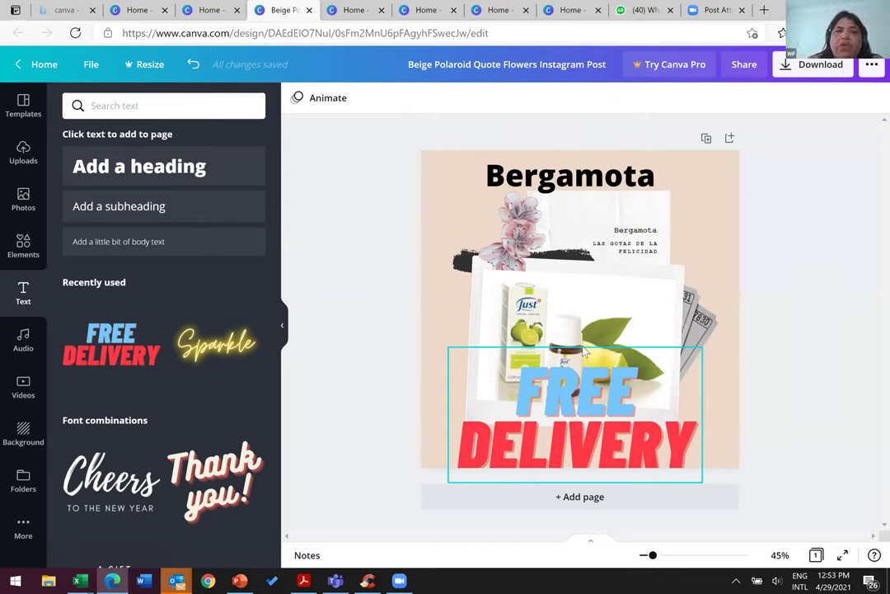
{"action": "left_click", "coordinate": [23, 149]}
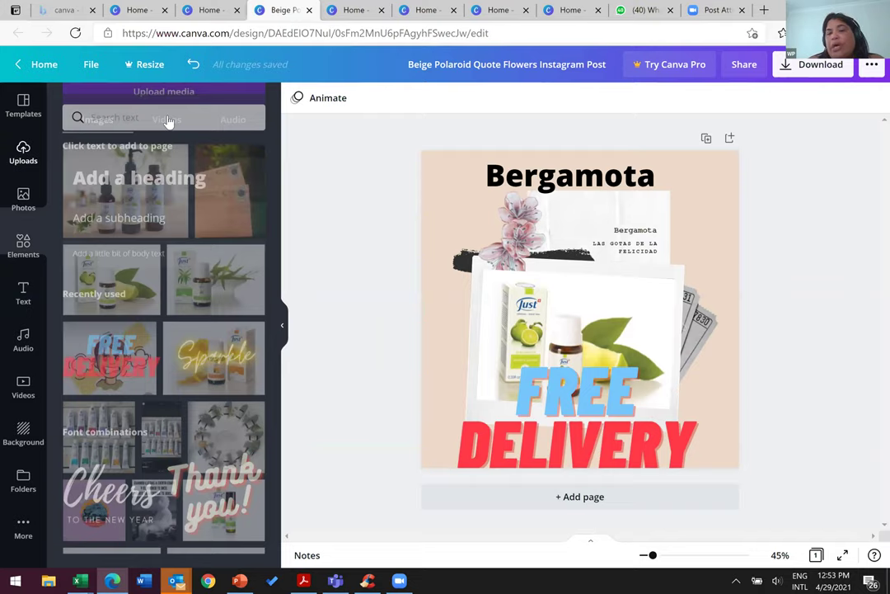
{"action": "left_click", "coordinate": [165, 105]}
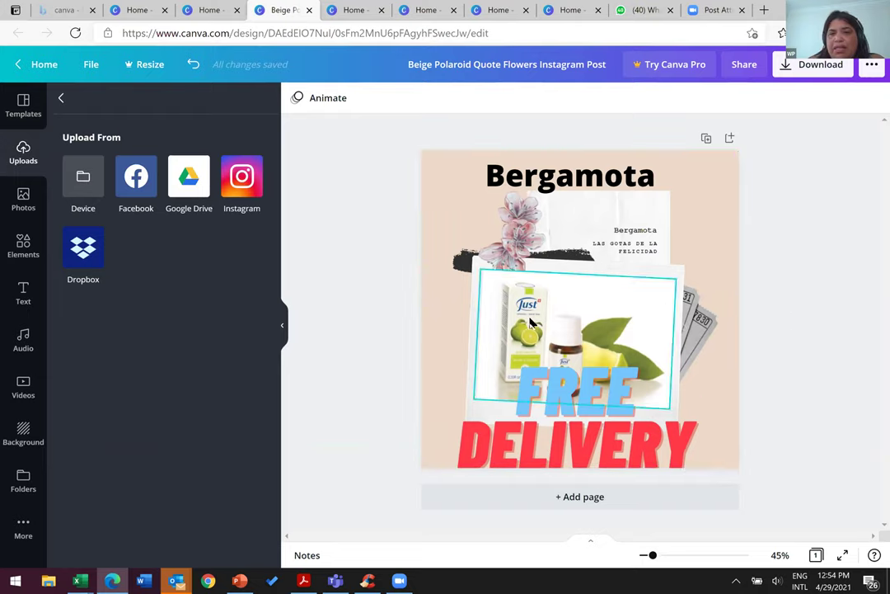
Return to the home page and open the "Head Out & Party" template from the Facebook Posts suggestions
{"action": "left_click", "coordinate": [40, 64]}
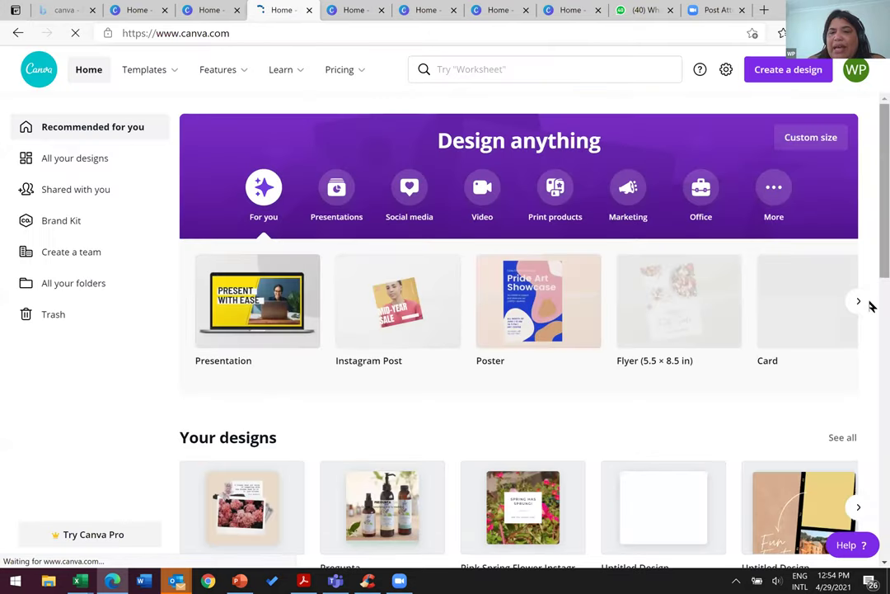
{"action": "scroll", "coordinate": [870, 338], "scroll_direction": "down", "scroll_amount": 1}
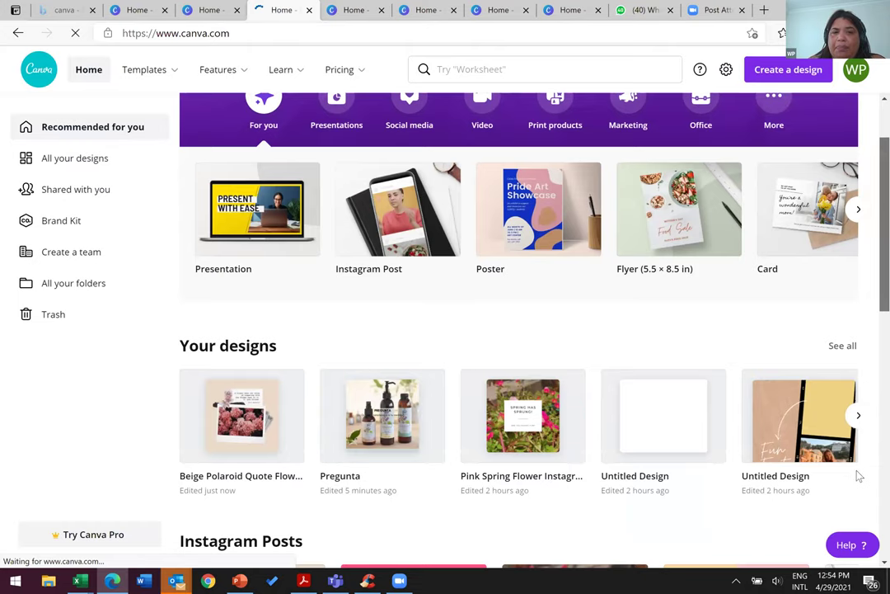
{"action": "scroll", "coordinate": [857, 478], "scroll_direction": "down", "scroll_amount": 3}
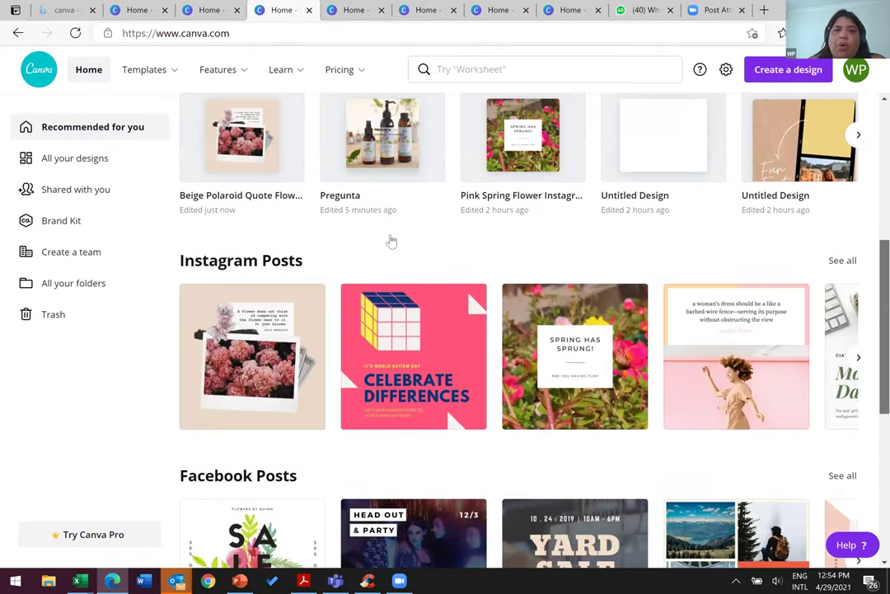
{"action": "scroll", "coordinate": [736, 157], "scroll_direction": "down", "scroll_amount": 4}
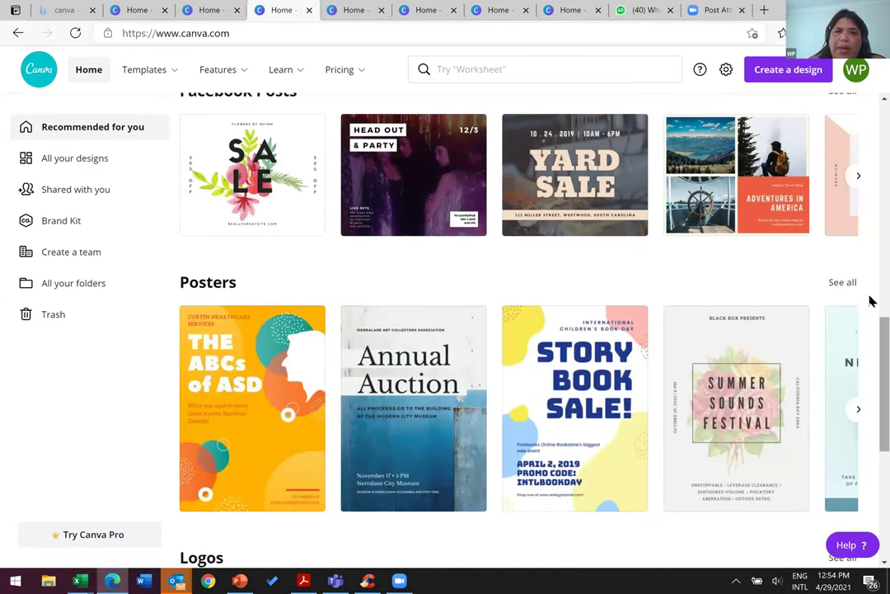
{"action": "scroll", "coordinate": [869, 322], "scroll_direction": "up", "scroll_amount": 1}
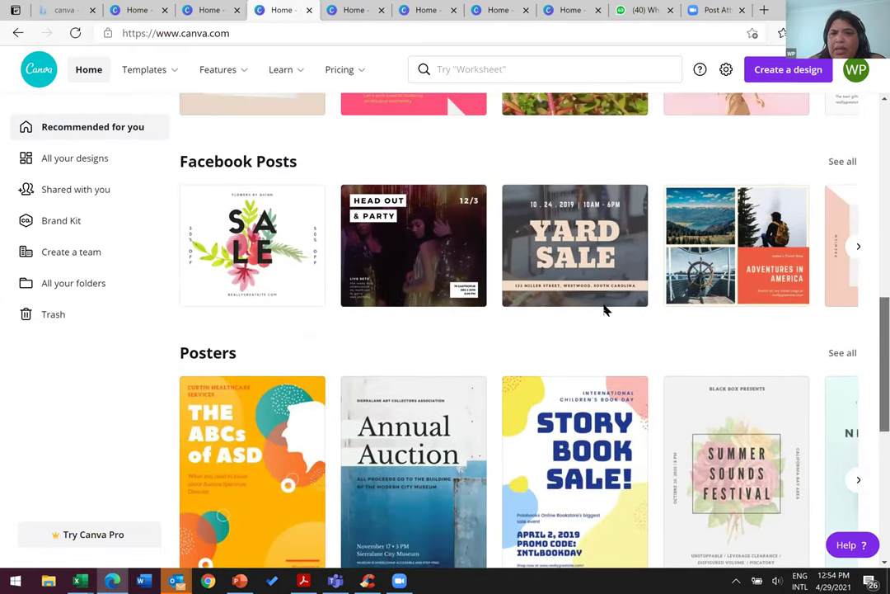
{"action": "scroll", "coordinate": [431, 247], "scroll_direction": "up", "scroll_amount": 1}
{"action": "scroll", "coordinate": [430, 247], "scroll_direction": "down", "scroll_amount": 1}
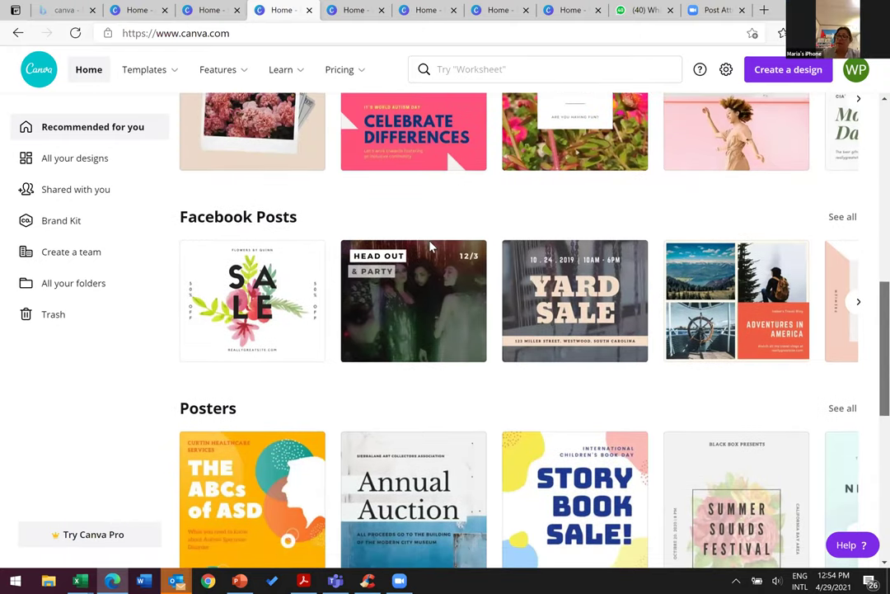
{"action": "scroll", "coordinate": [430, 248], "scroll_direction": "down", "scroll_amount": 1}
{"action": "left_click", "coordinate": [429, 246]}
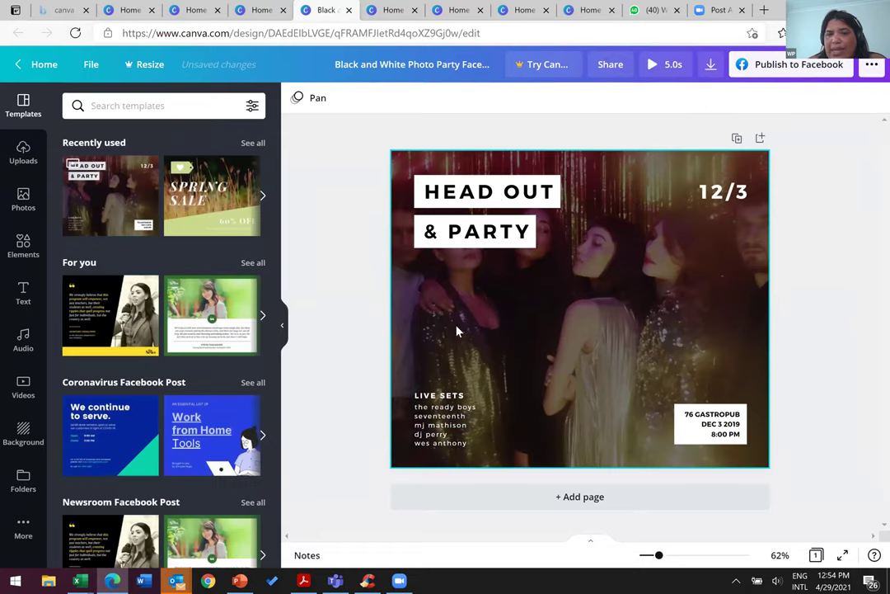
Replace the party layout with the green-bordered The News quote template from the For you suggestions
{"action": "left_click", "coordinate": [483, 193]}
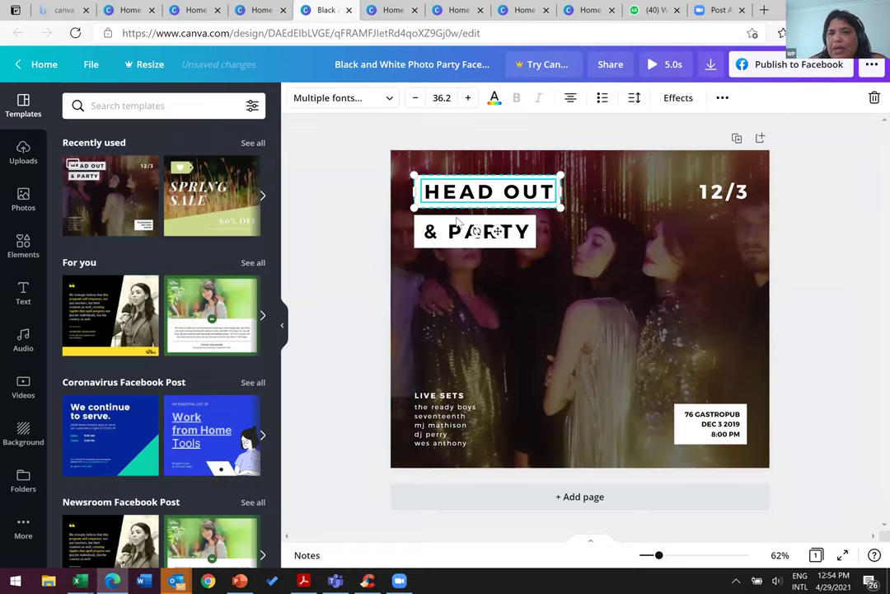
{"action": "key", "text": "ctrl+z"}
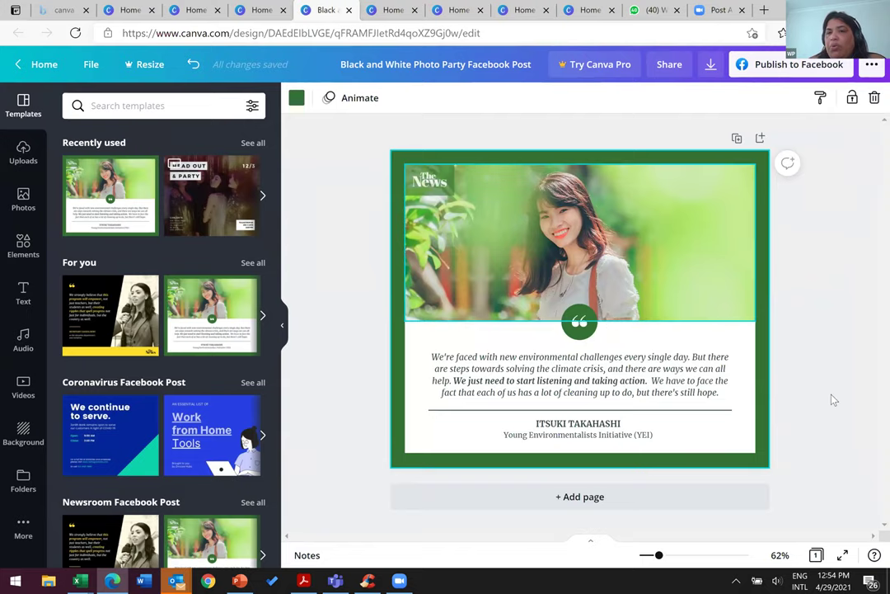
{"action": "left_click", "coordinate": [814, 374]}
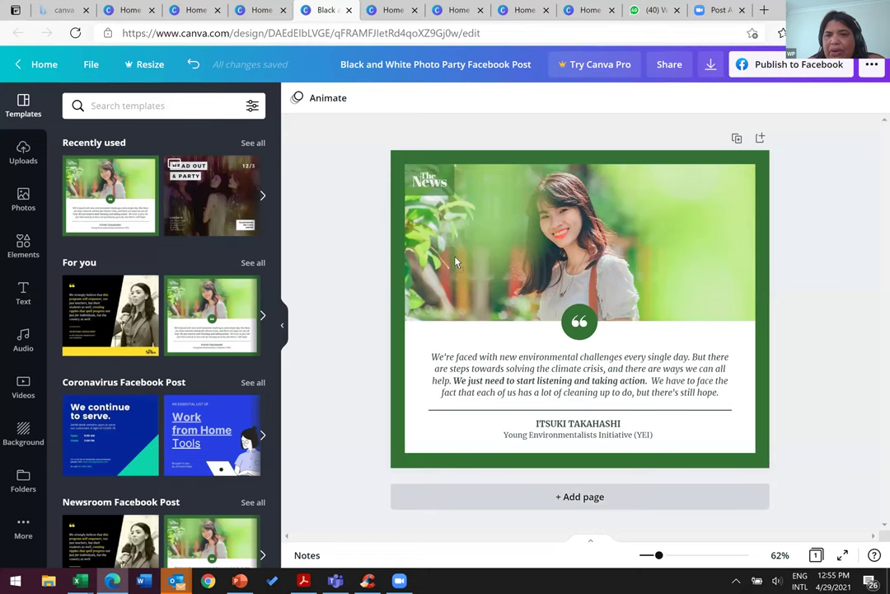
Add a second page, apply the black-and-yellow The News quote template to it and select its quote text
{"action": "scroll", "coordinate": [454, 258], "scroll_direction": "down", "scroll_amount": 5}
{"action": "left_click_drag", "start_coordinate": [110, 315], "coordinate": [626, 362]}
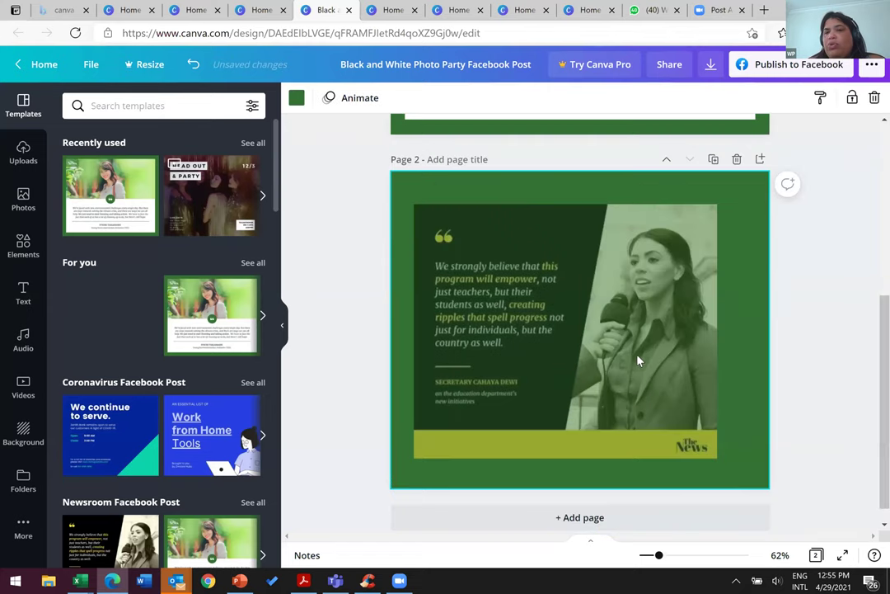
{"action": "left_click", "coordinate": [507, 287]}
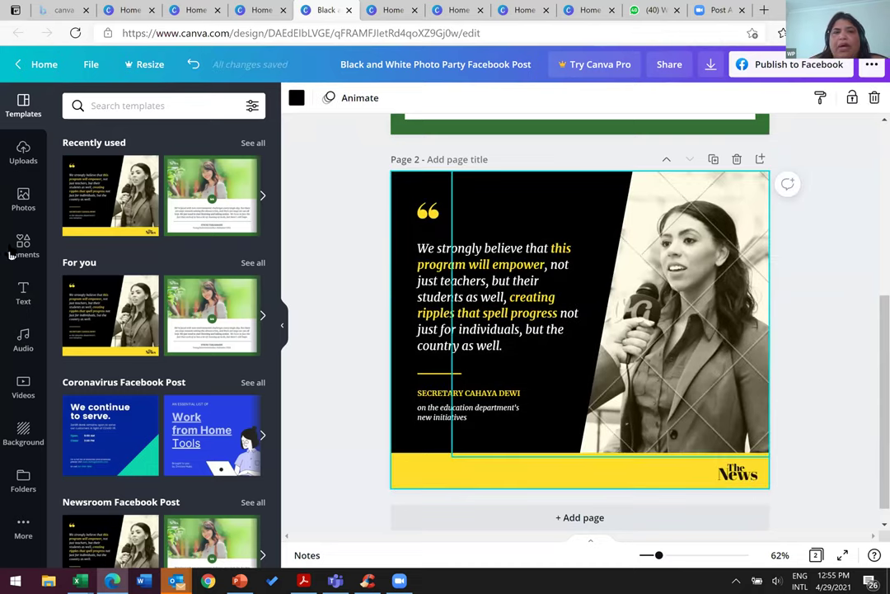
{"action": "double_click", "coordinate": [495, 293]}
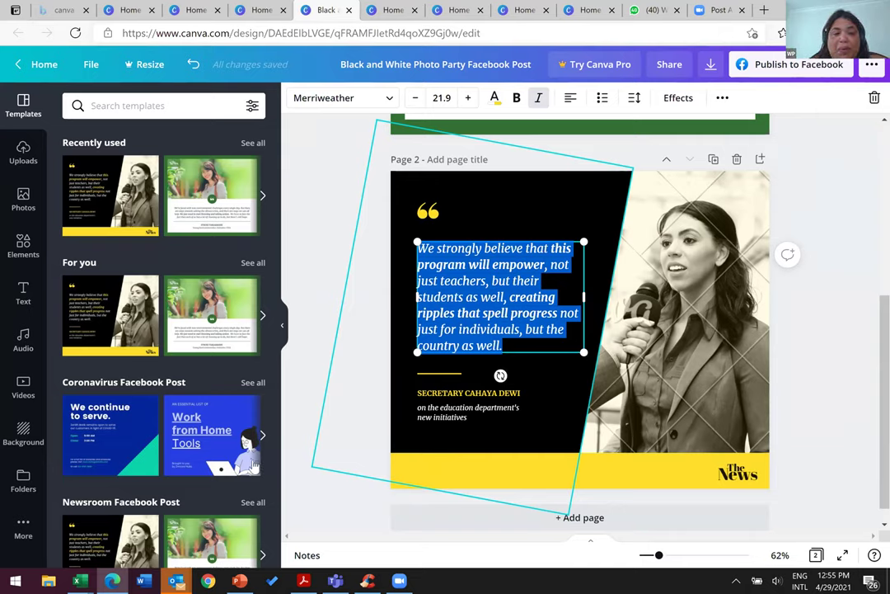
Return to the home page and open Black and White Photo Party Facebook Post from the full list of designs
{"action": "left_click", "coordinate": [33, 65]}
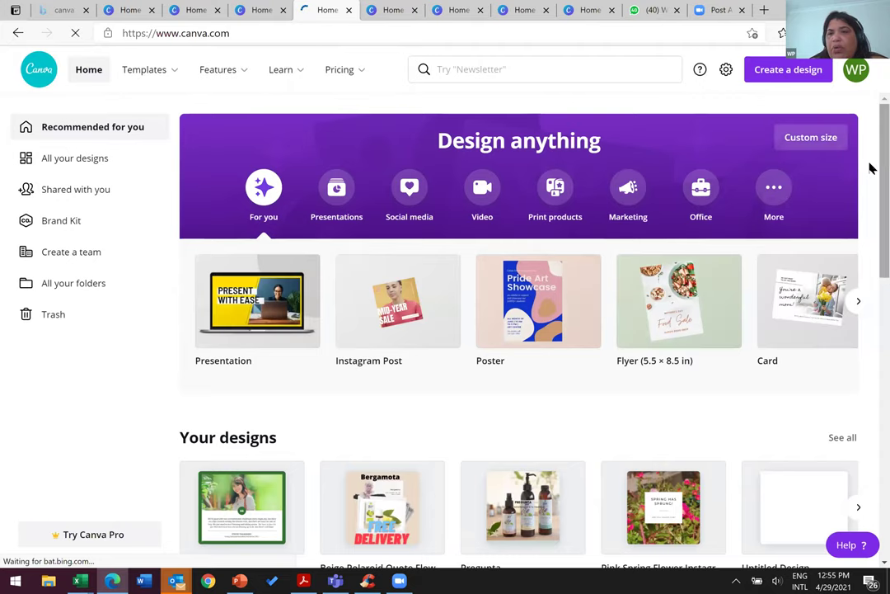
{"action": "scroll", "coordinate": [717, 235], "scroll_direction": "down", "scroll_amount": 1}
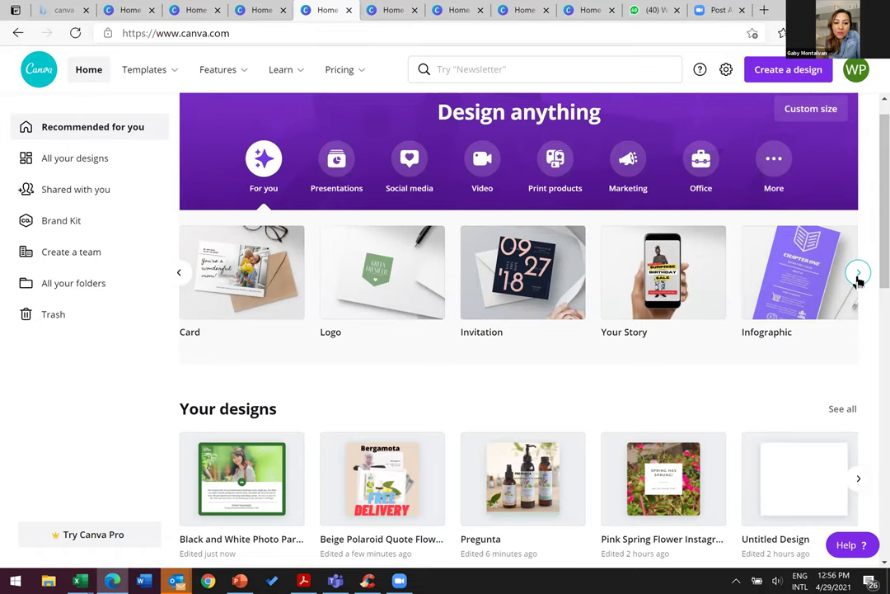
{"action": "left_click", "coordinate": [857, 277]}
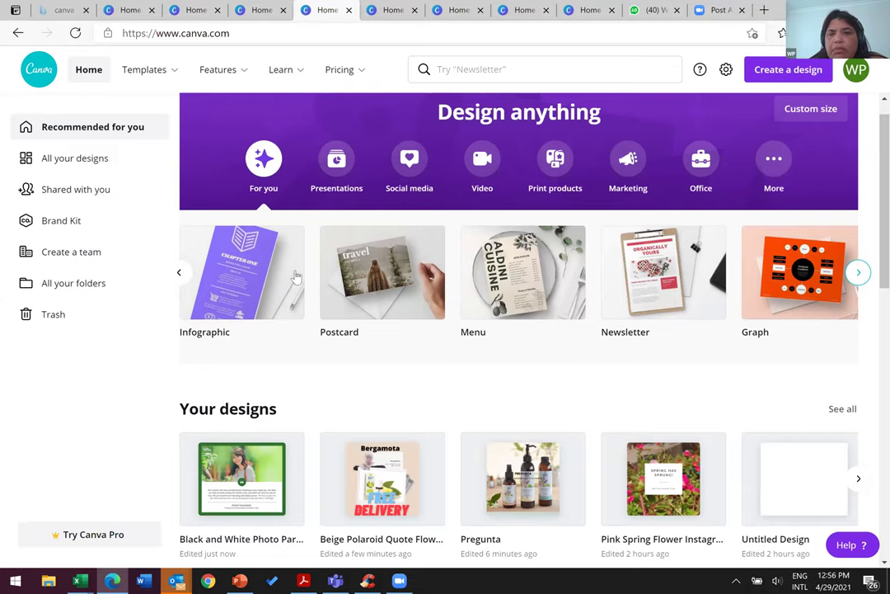
{"action": "left_click", "coordinate": [180, 274]}
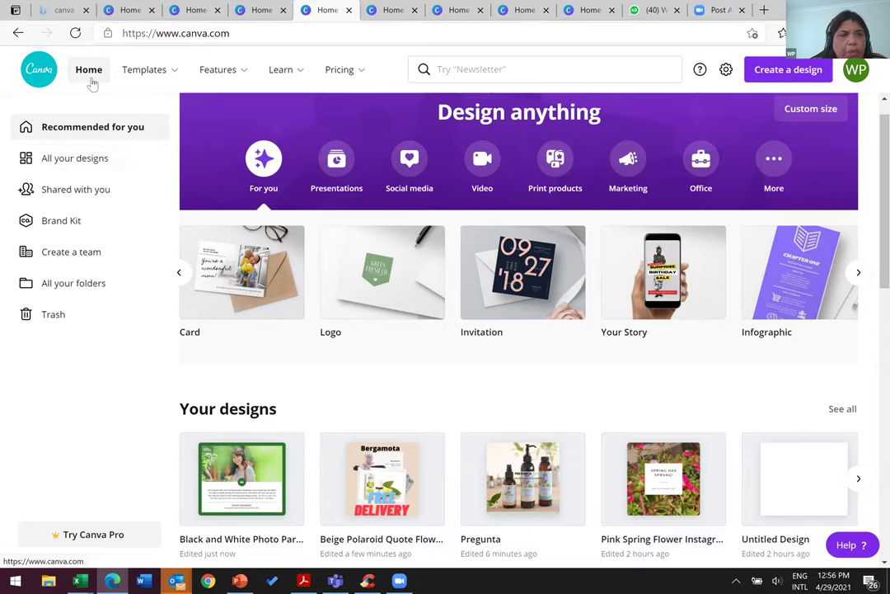
{"action": "left_click", "coordinate": [60, 158]}
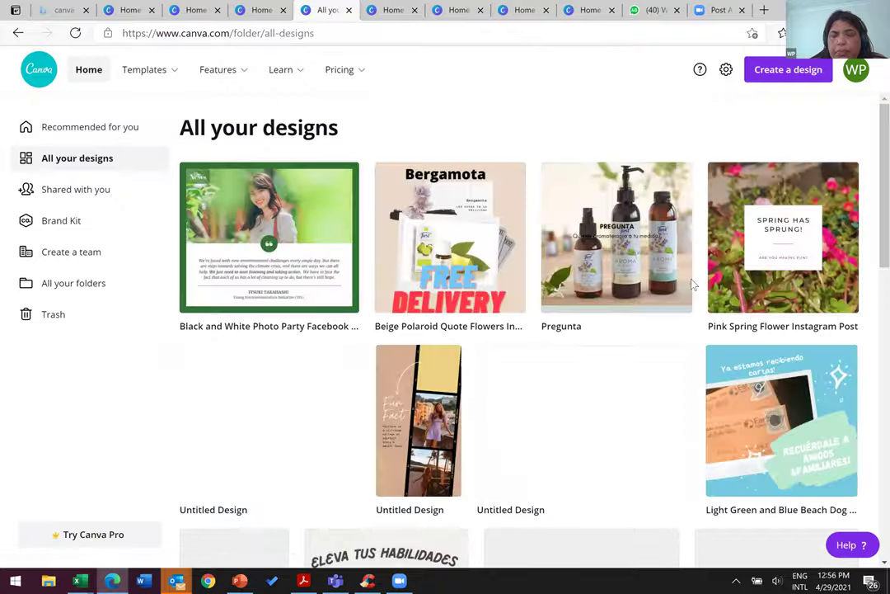
{"action": "left_click", "coordinate": [692, 285]}
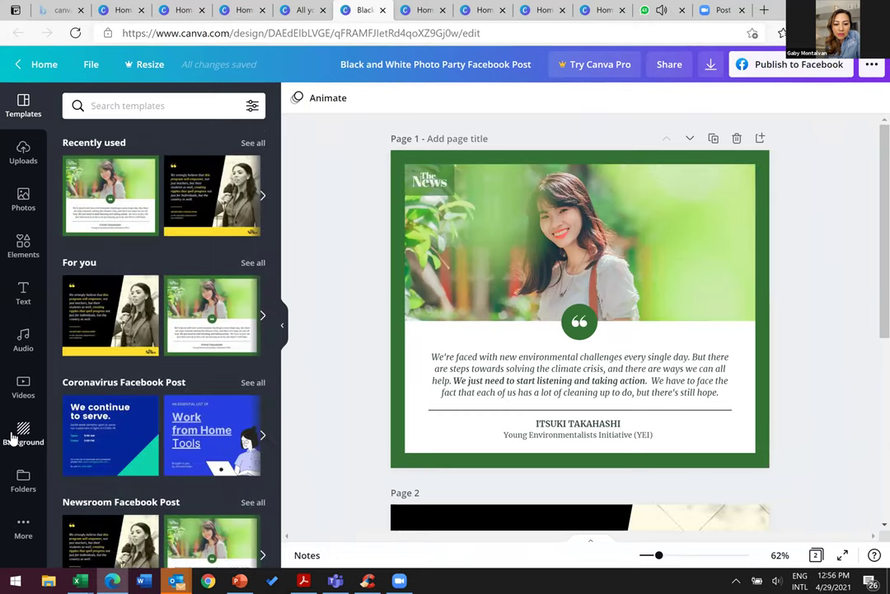
Apply the pink fabric-textured background to page 1 and replace its main photo with the uploaded angry-man illustration
{"action": "left_click", "coordinate": [13, 437]}
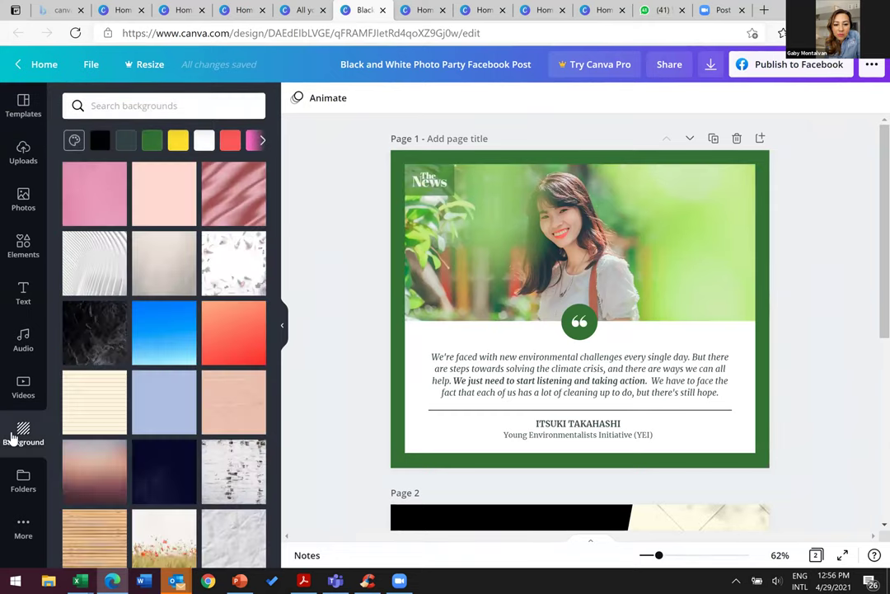
{"action": "left_click_drag", "start_coordinate": [526, 214], "coordinate": [526, 212]}
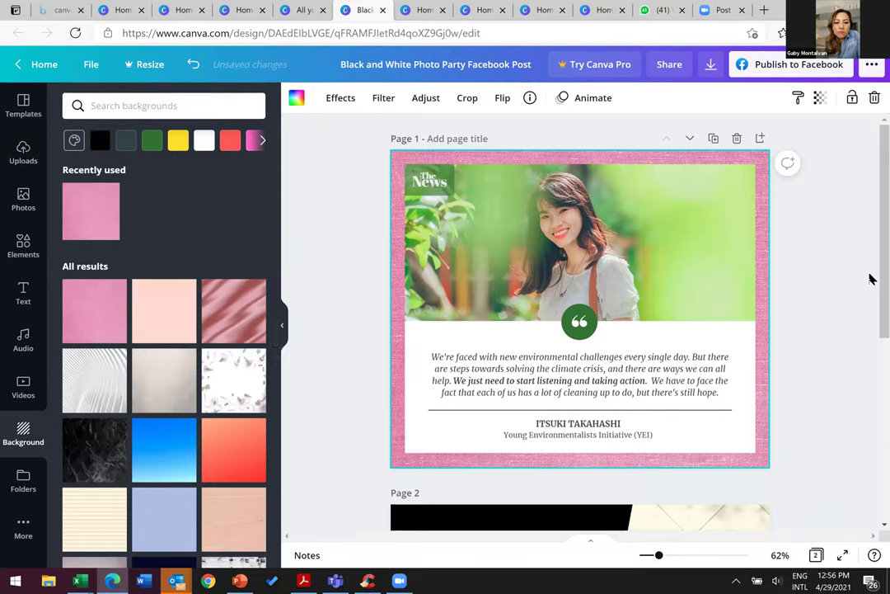
{"action": "left_click", "coordinate": [21, 154]}
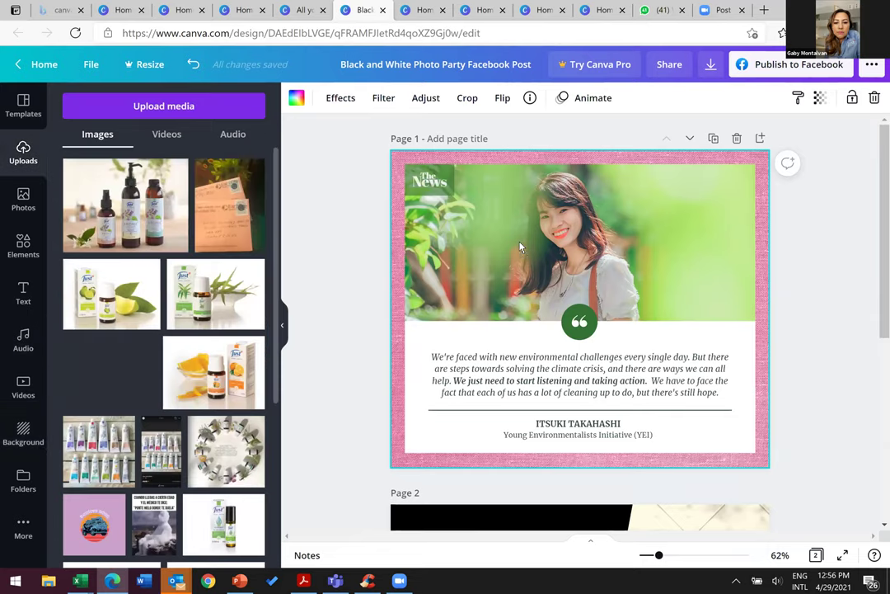
{"action": "key", "text": "Delete"}
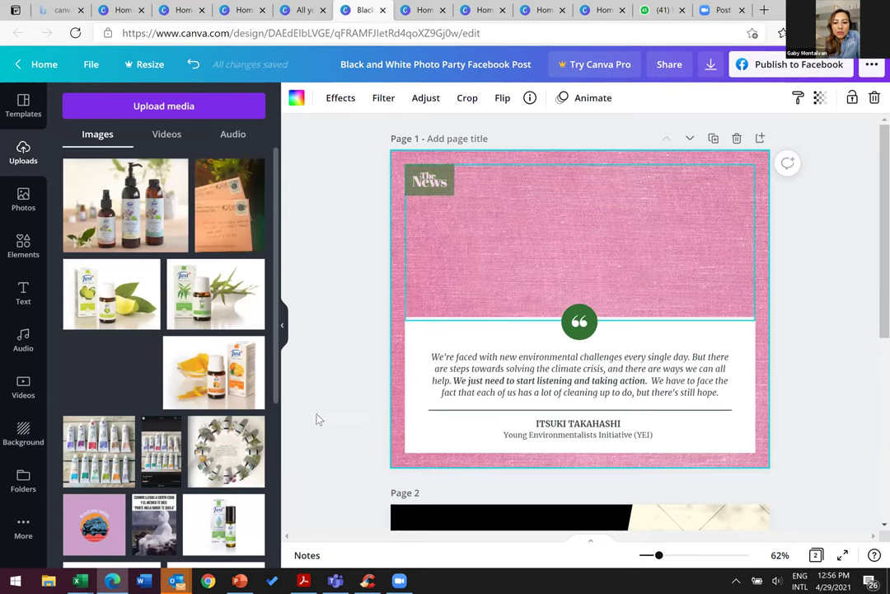
{"action": "key", "text": "ctrl+v"}
Replace the bold name below the quote on page 1 with NARANJA
{"action": "left_click", "coordinate": [523, 363]}
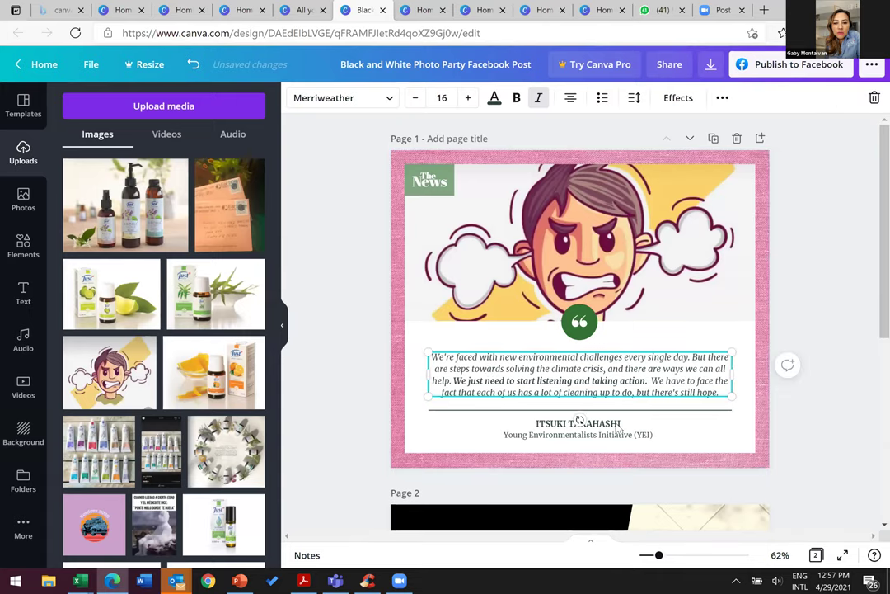
{"action": "left_click", "coordinate": [522, 362]}
{"action": "left_click", "coordinate": [610, 423]}
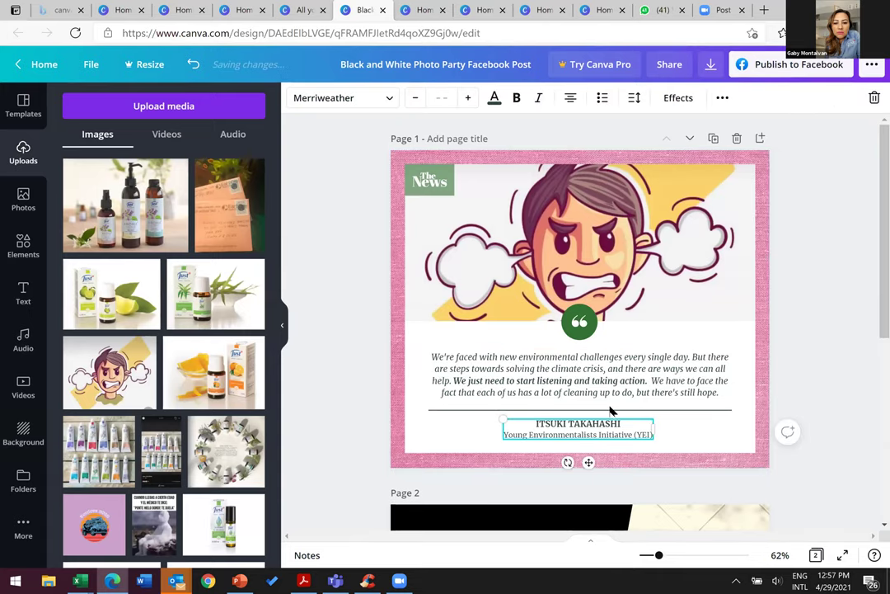
{"action": "left_click", "coordinate": [624, 423]}
{"action": "left_click_drag", "start_coordinate": [624, 423], "coordinate": [523, 418]}
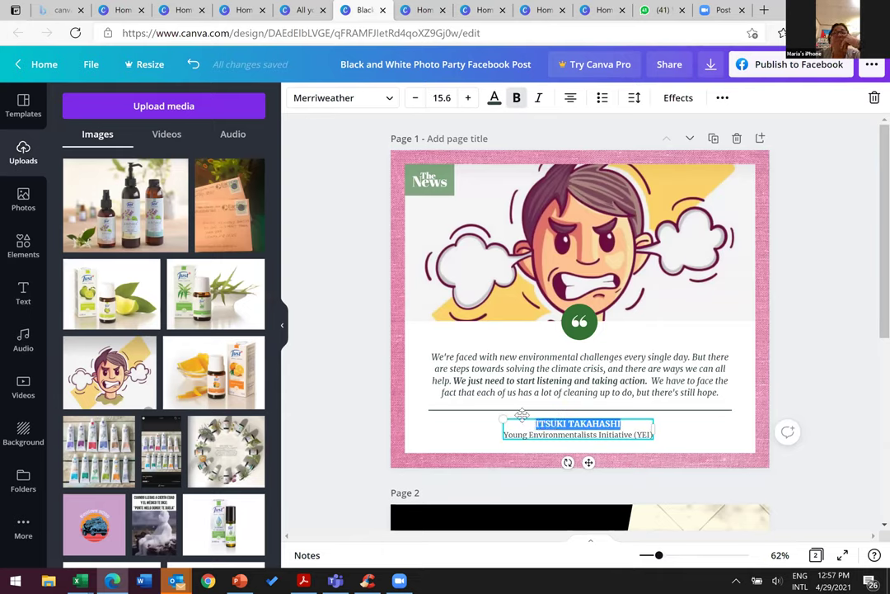
{"action": "type", "text": "NARANJA"}
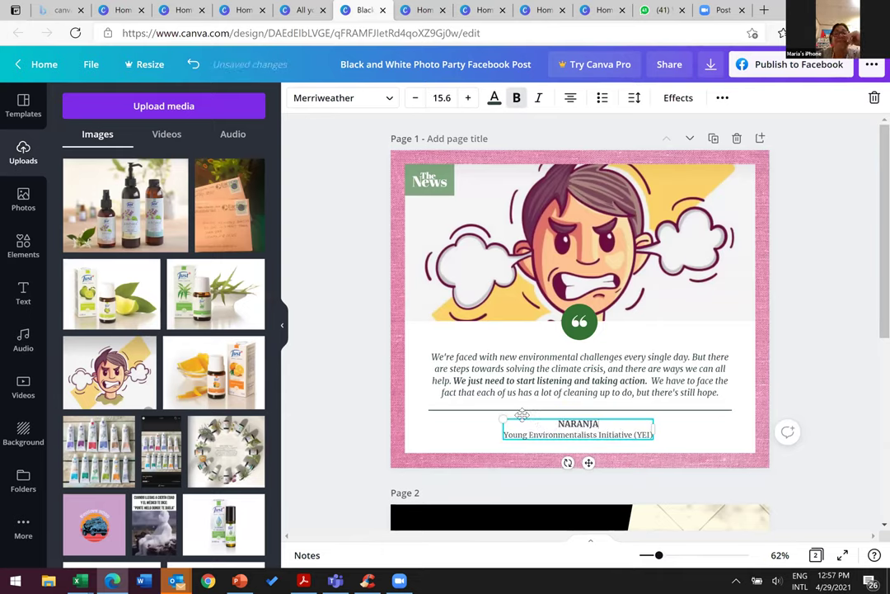
Replace the organization line under NARANJA with "Anti- conflicto"
{"action": "left_click_drag", "start_coordinate": [504, 432], "coordinate": [651, 435]}
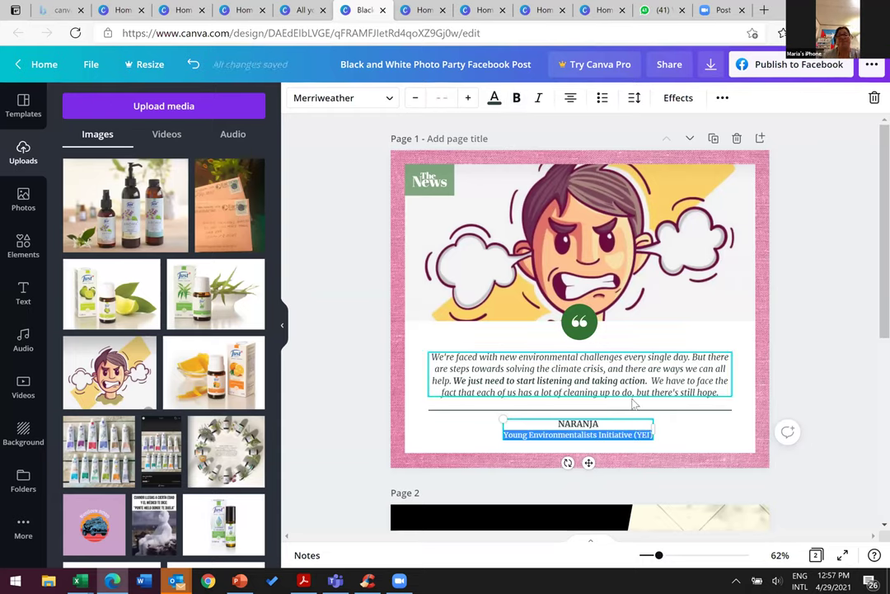
{"action": "type", "text": "Anti- con"}
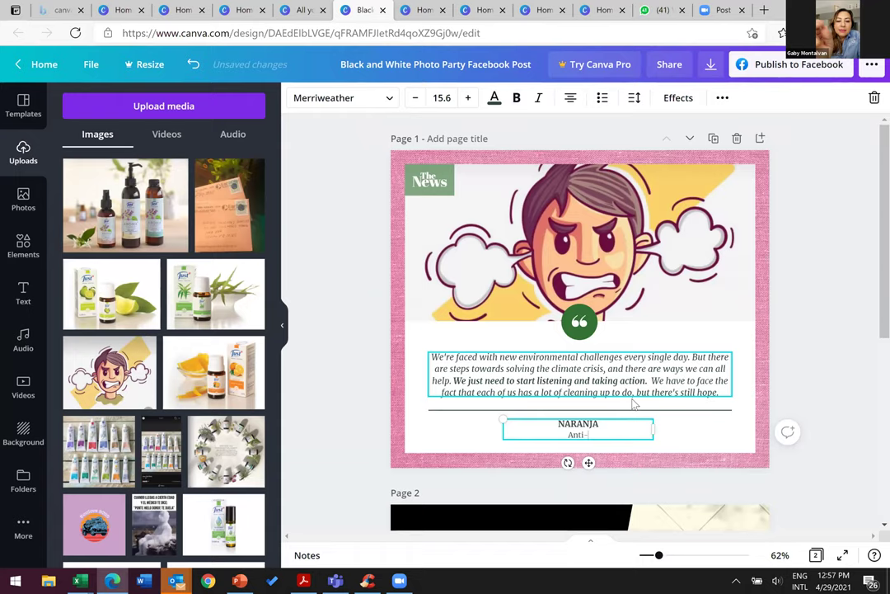
{"action": "type", "text": "flicto"}
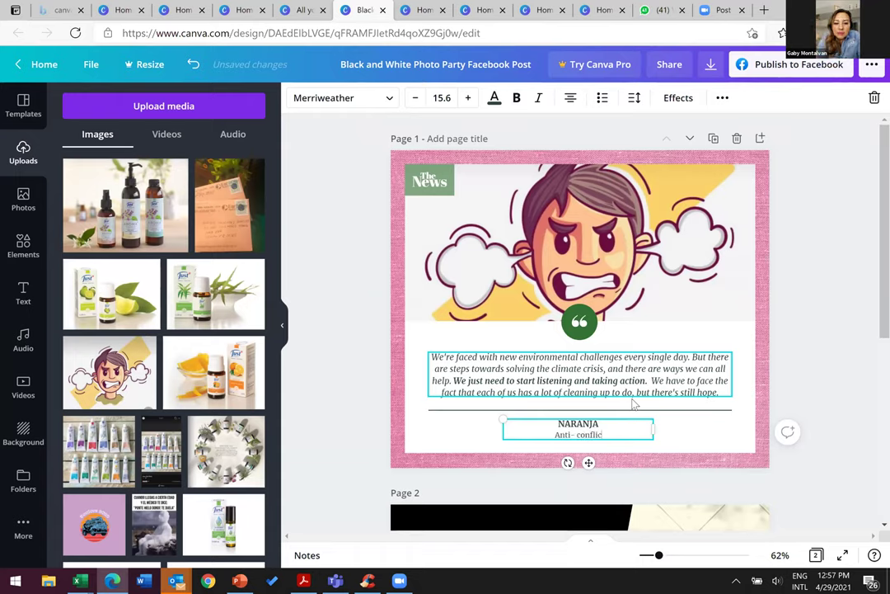